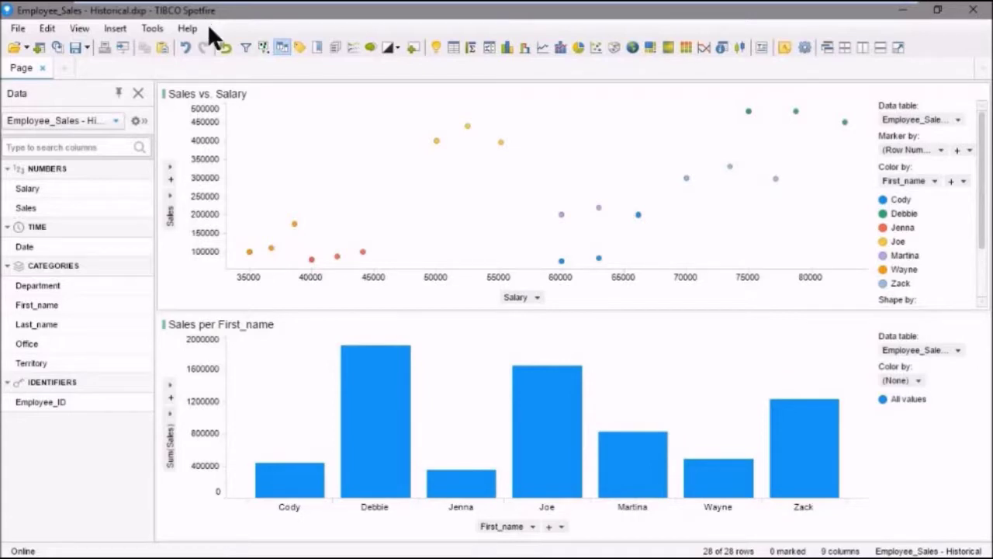
# Open the Lists panel, glancing at the View menu without changing anything.
pyautogui.click(334, 47)
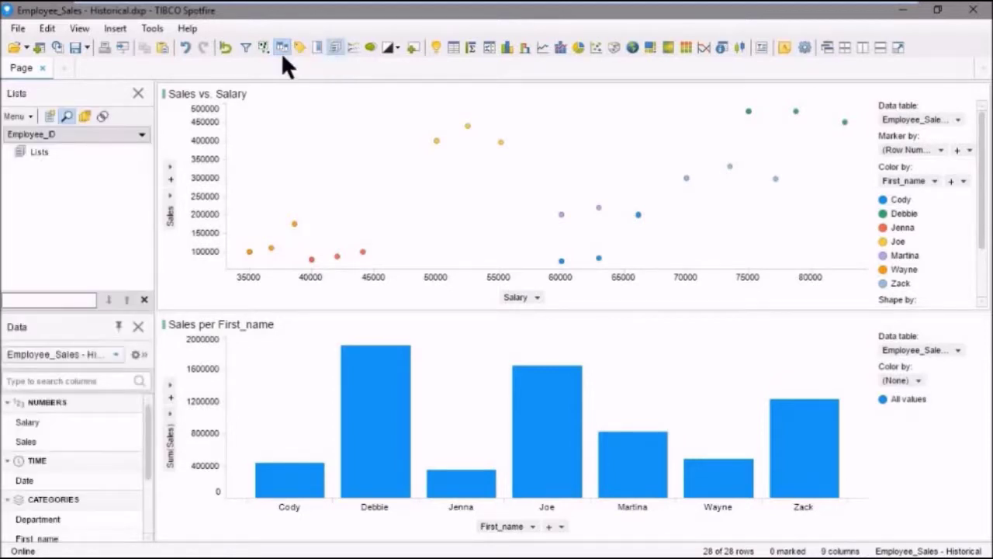
pyautogui.click(78, 28)
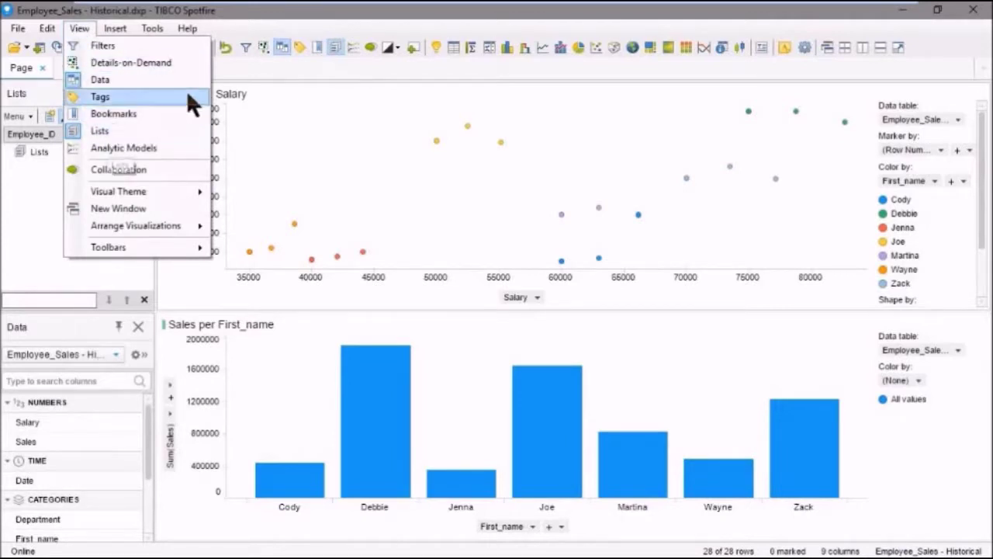
pyautogui.click(236, 64)
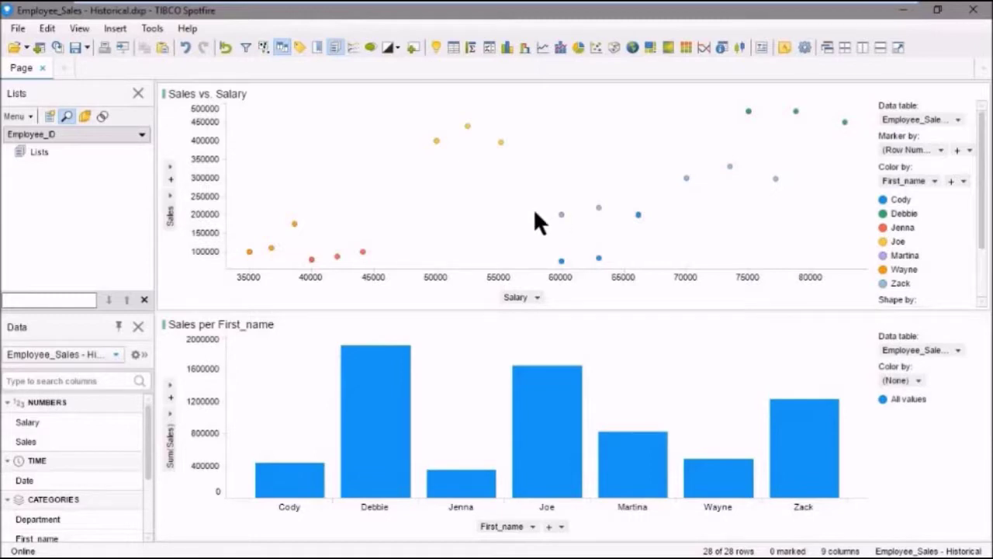
# Mark the Cody and Martina points, save them as list 'Needs Help', and check its two IDs.
pyautogui.moveTo(592, 262); pyautogui.dragTo(662, 275)
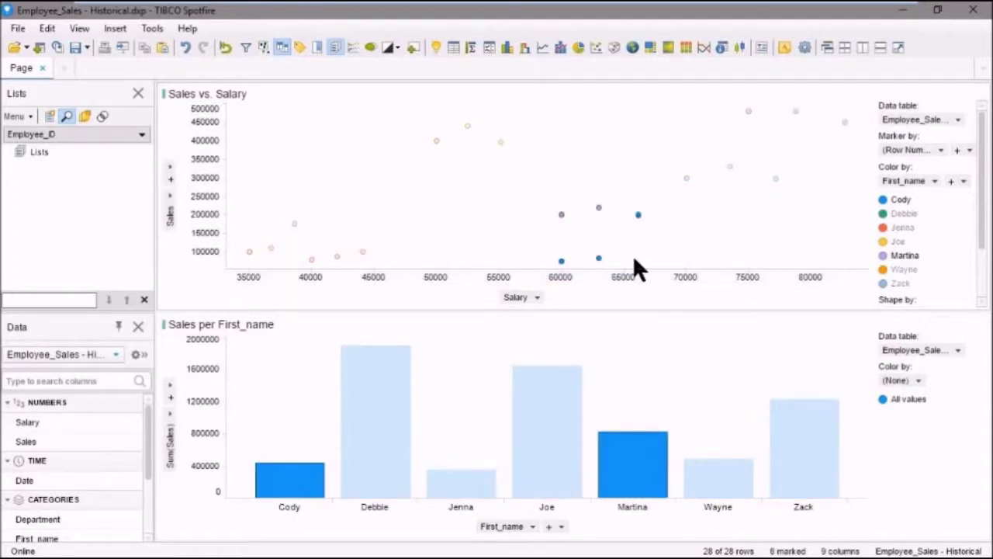
pyautogui.rightClick(576, 180)
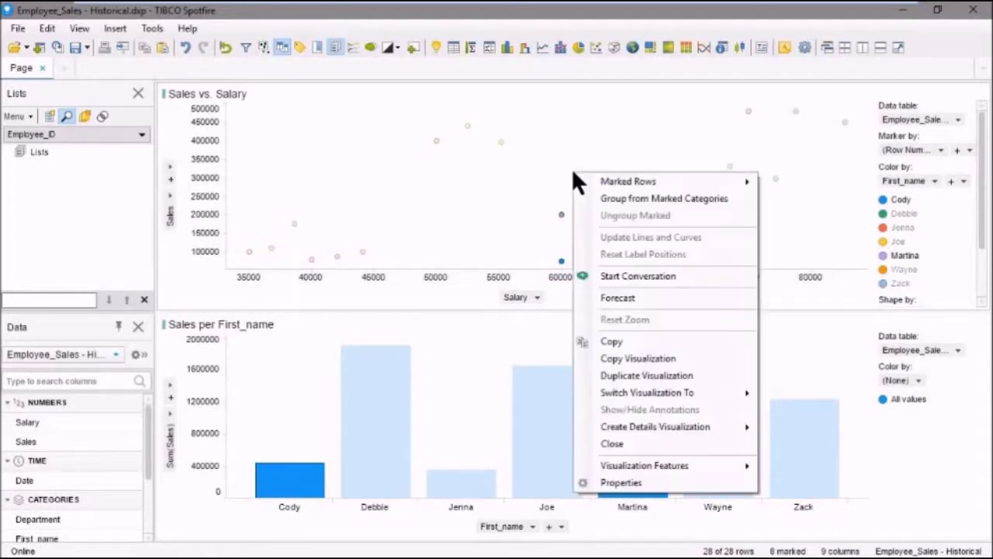
pyautogui.moveTo(628, 180)
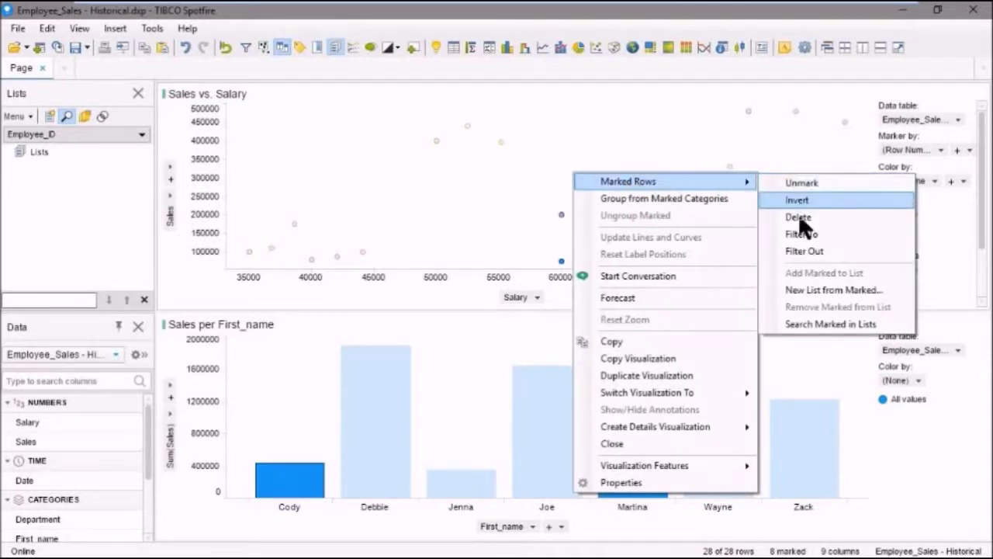
pyautogui.click(825, 289)
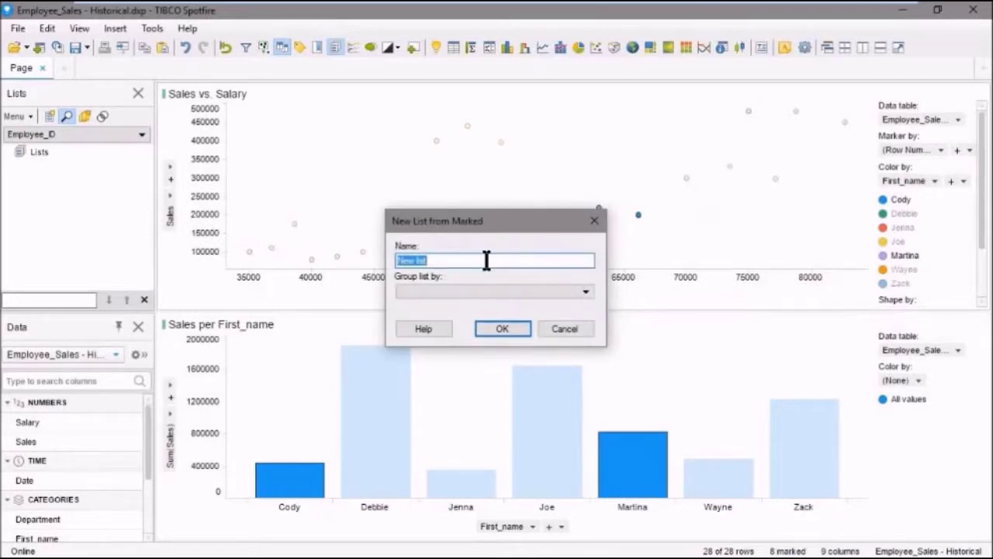
pyautogui.write('Needs Help')
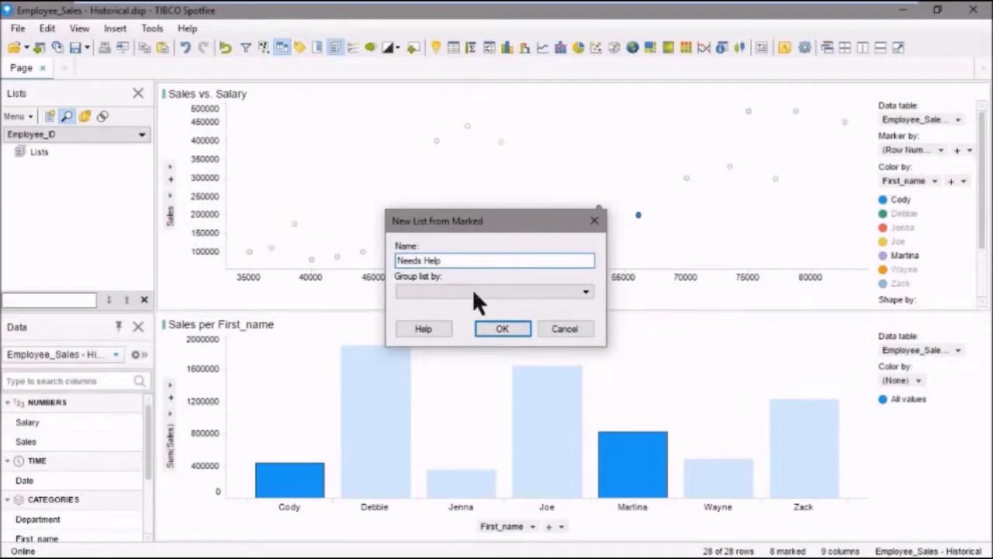
pyautogui.click(501, 327)
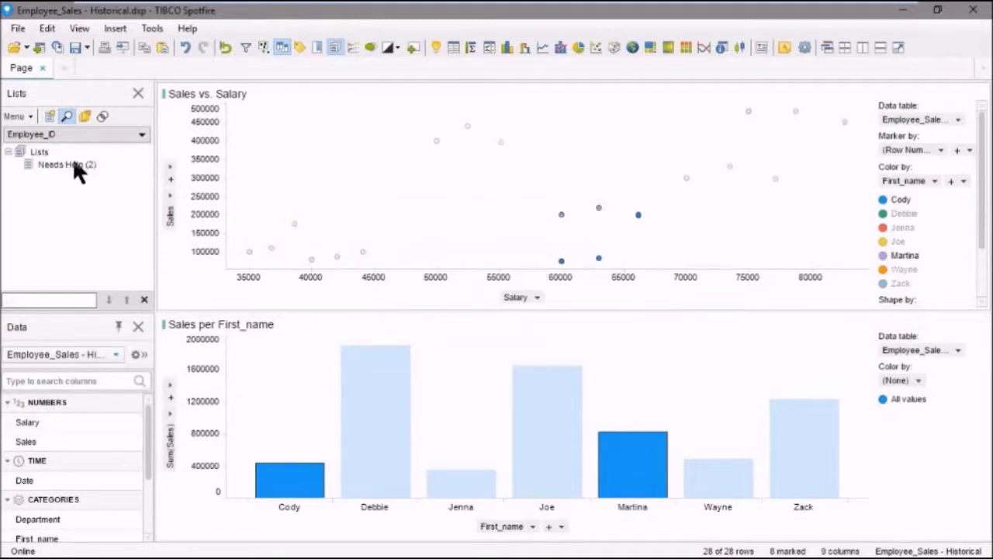
pyautogui.click(49, 162)
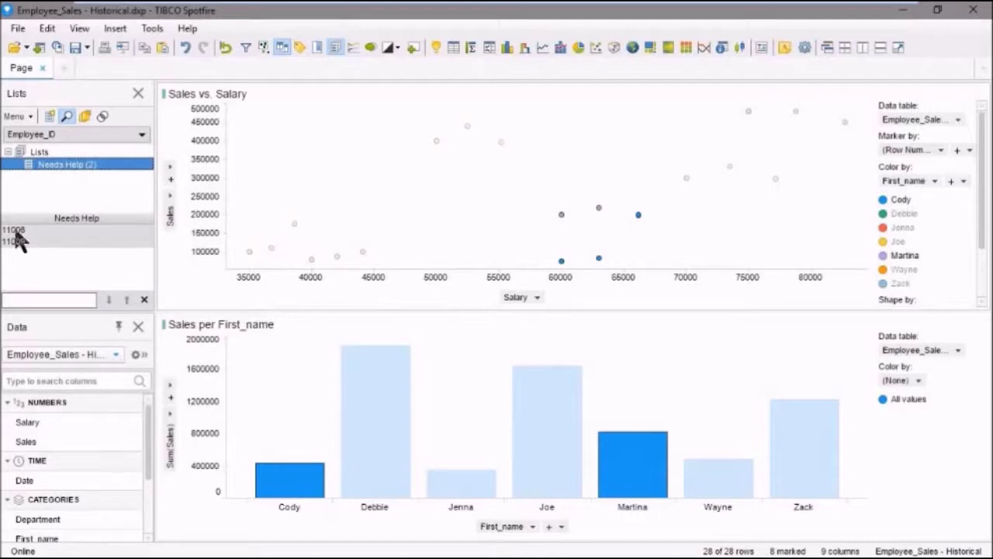
pyautogui.click(39, 152)
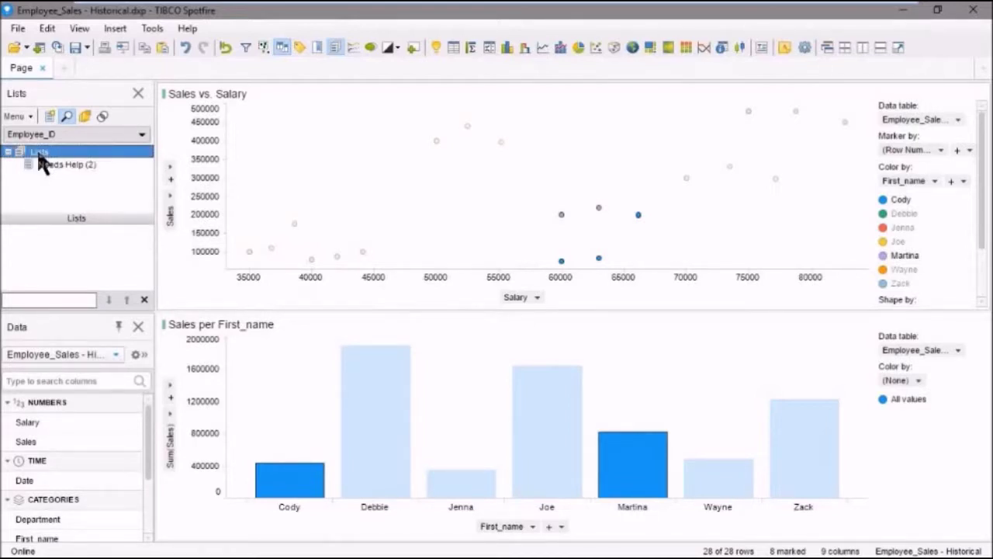
# Mark Debbie, Joe and Zack and save them as list 'Excellent' (IDs 11001, 11005, 11010).
pyautogui.click(408, 106)
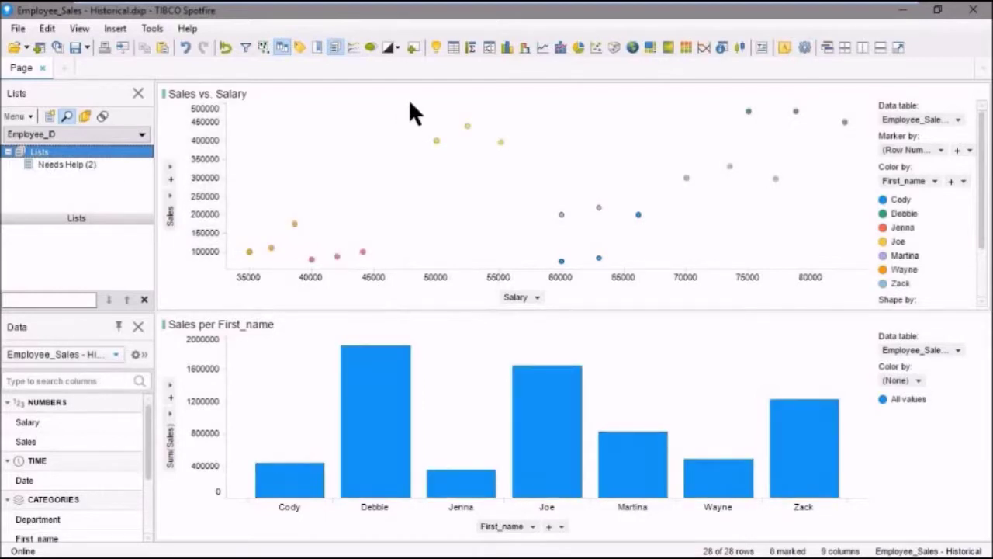
pyautogui.moveTo(409, 103); pyautogui.dragTo(855, 187)
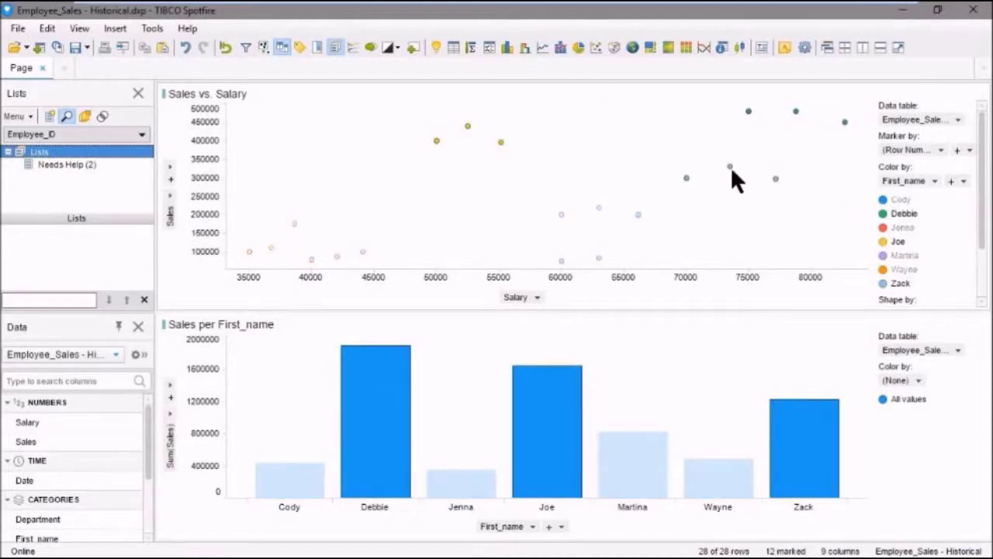
pyautogui.rightClick(555, 142)
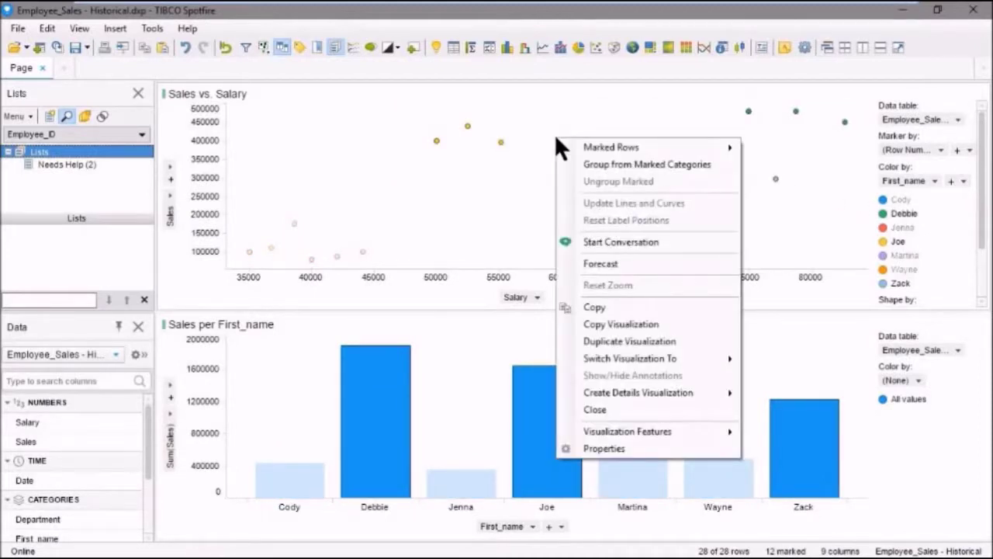
pyautogui.moveTo(632, 151)
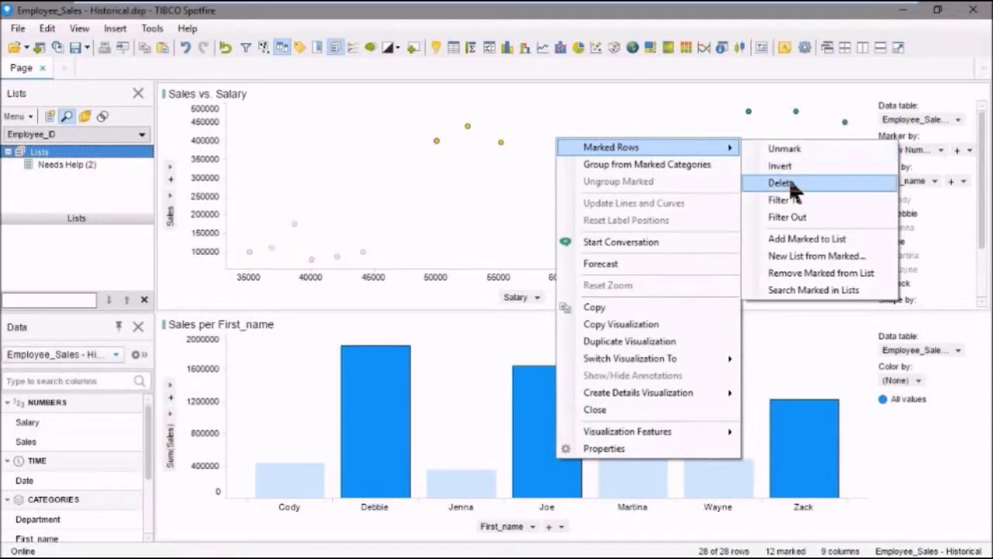
pyautogui.click(795, 255)
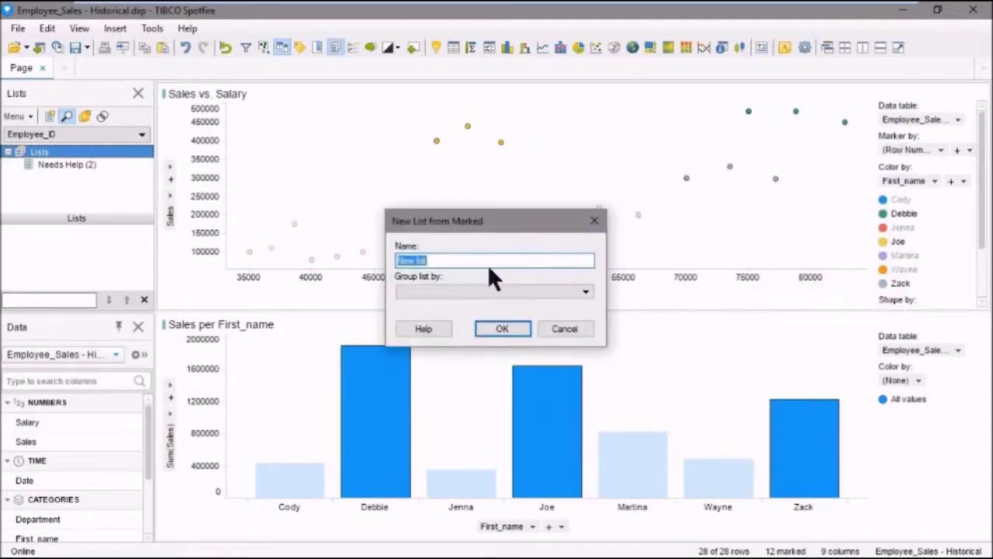
pyautogui.write('Excellent')
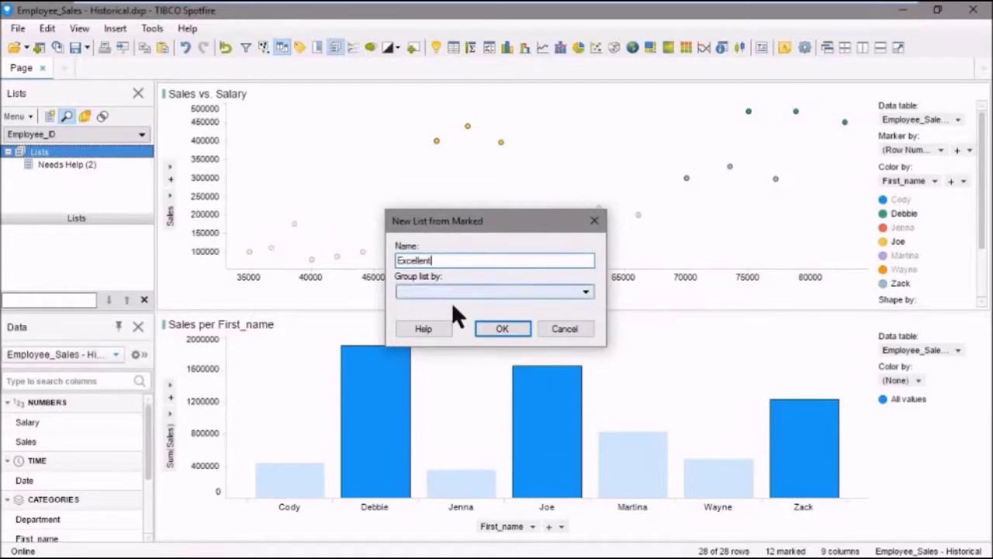
pyautogui.click(497, 327)
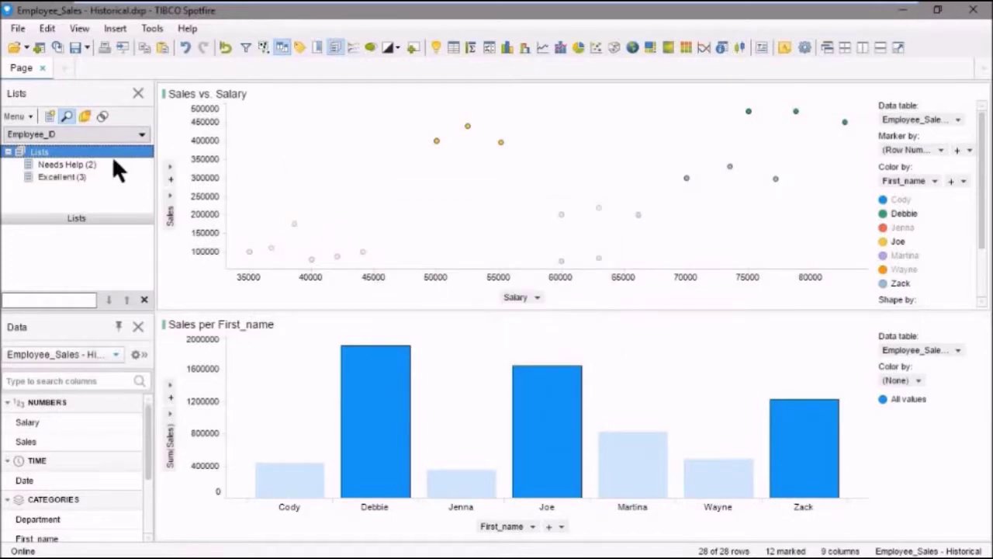
pyautogui.click(62, 178)
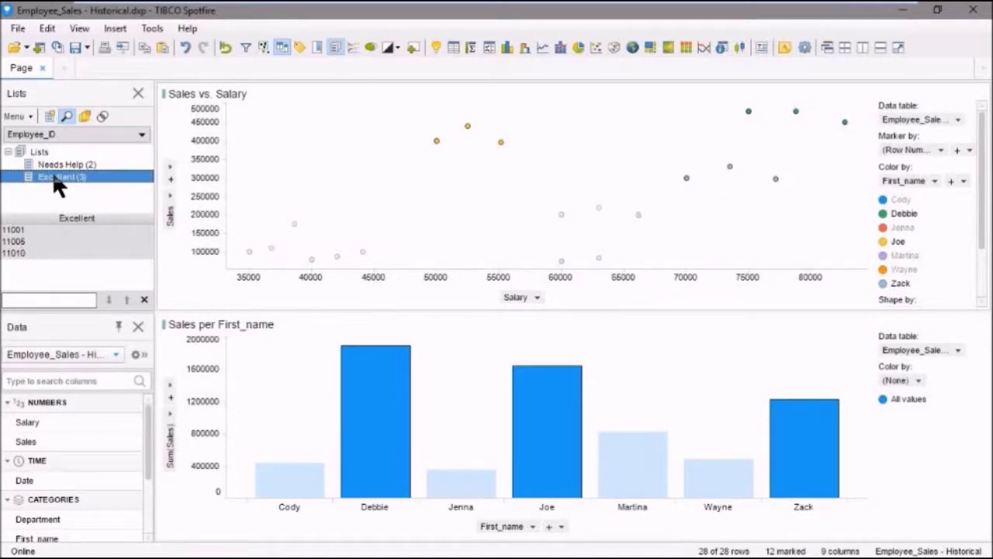
# Combine Needs Help and Excellent into a new 'Union' list using In any list (OR).
pyautogui.click(41, 151)
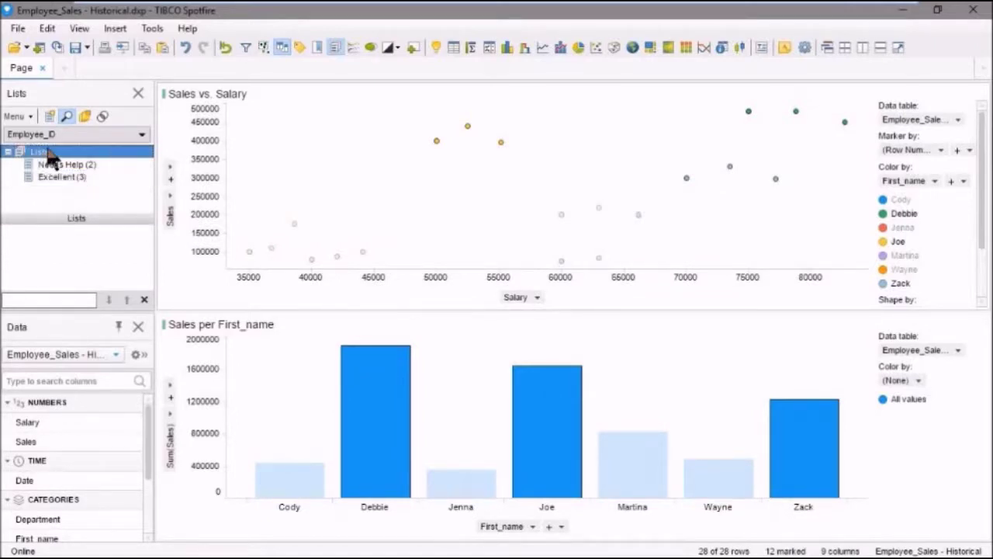
pyautogui.click(101, 114)
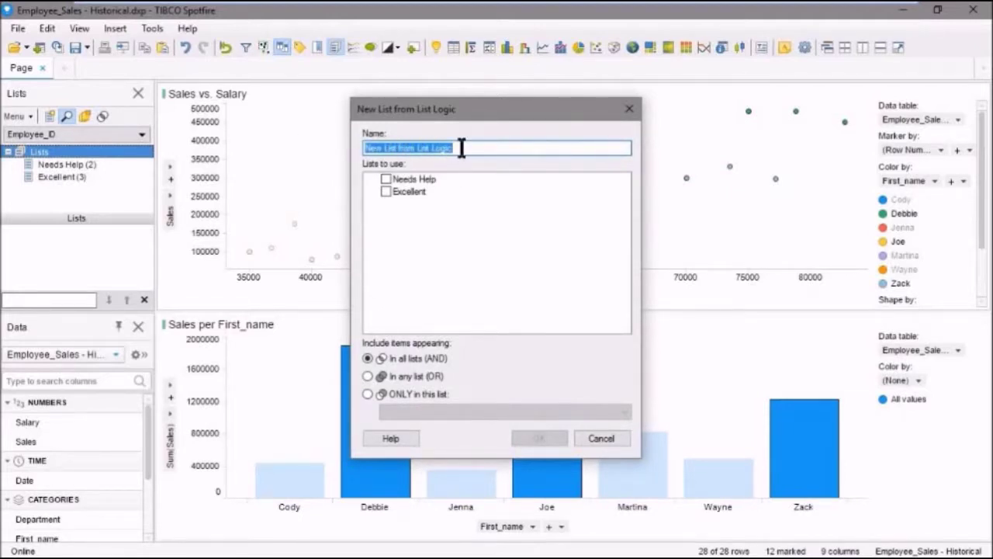
pyautogui.write('Union')
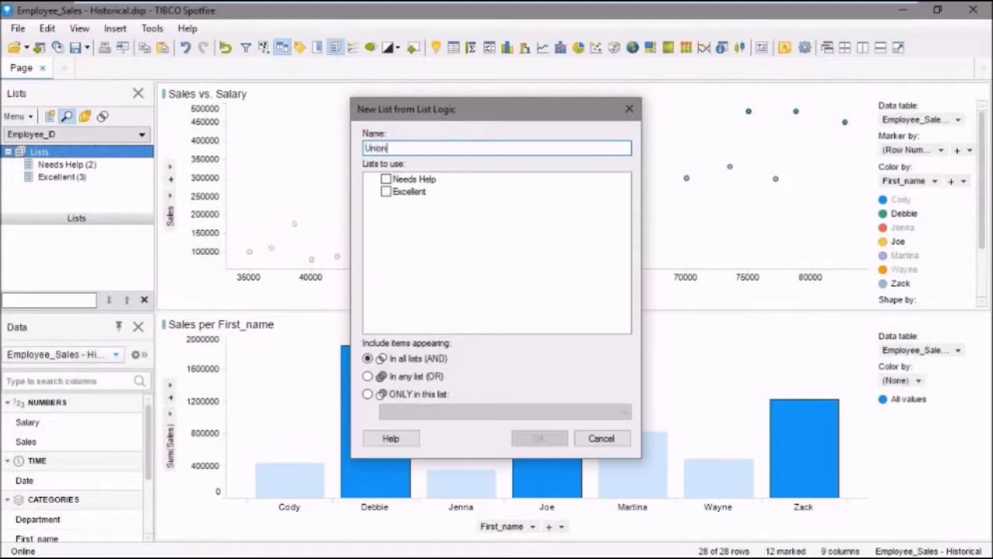
pyautogui.click(386, 179)
pyautogui.click(386, 192)
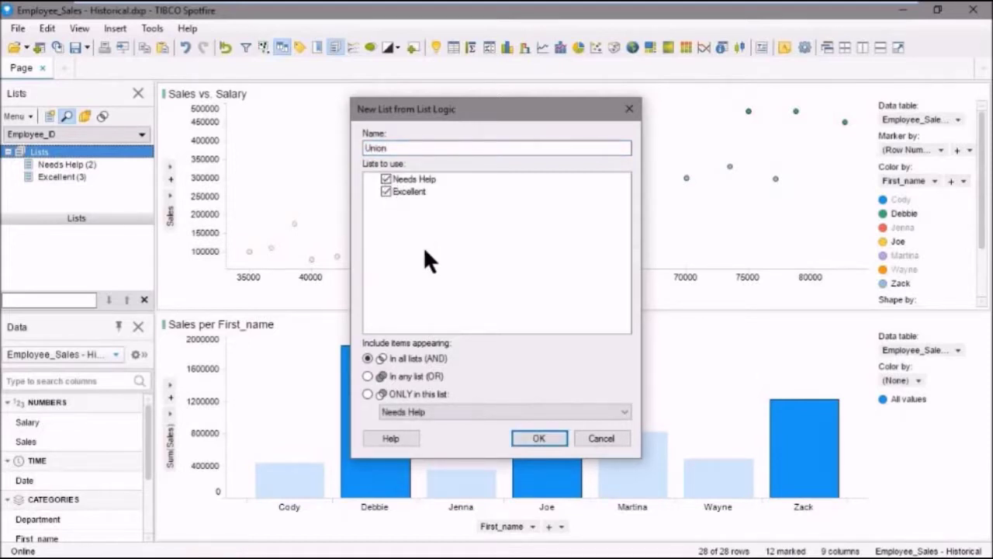
pyautogui.click(369, 377)
pyautogui.click(537, 438)
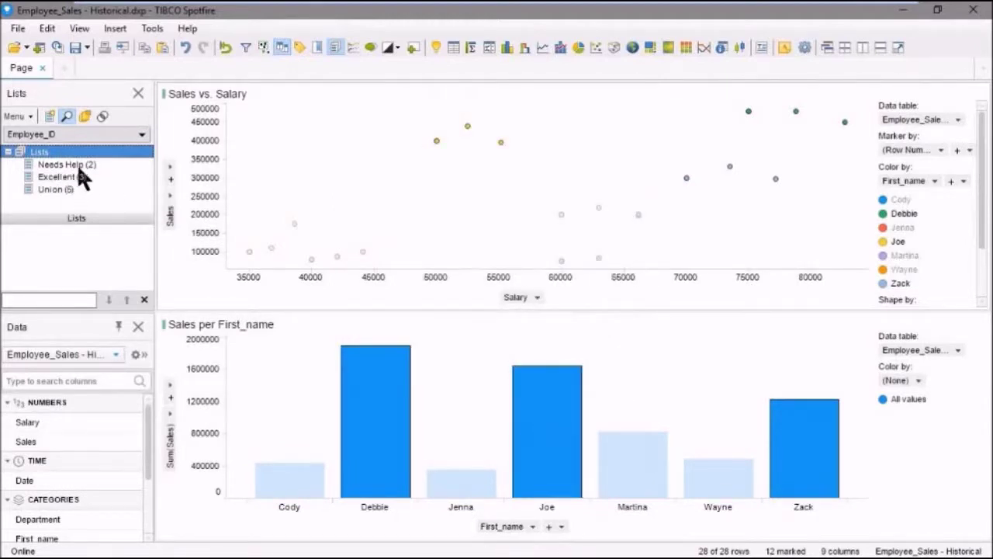
# Review the five IDs in the Union list, then reopen the Excellent list.
pyautogui.click(60, 189)
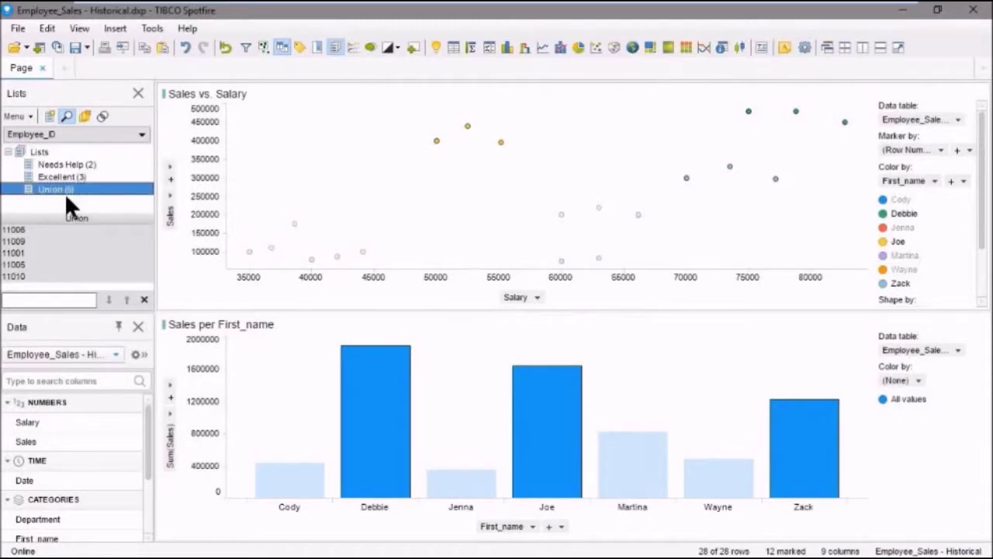
pyautogui.click(47, 152)
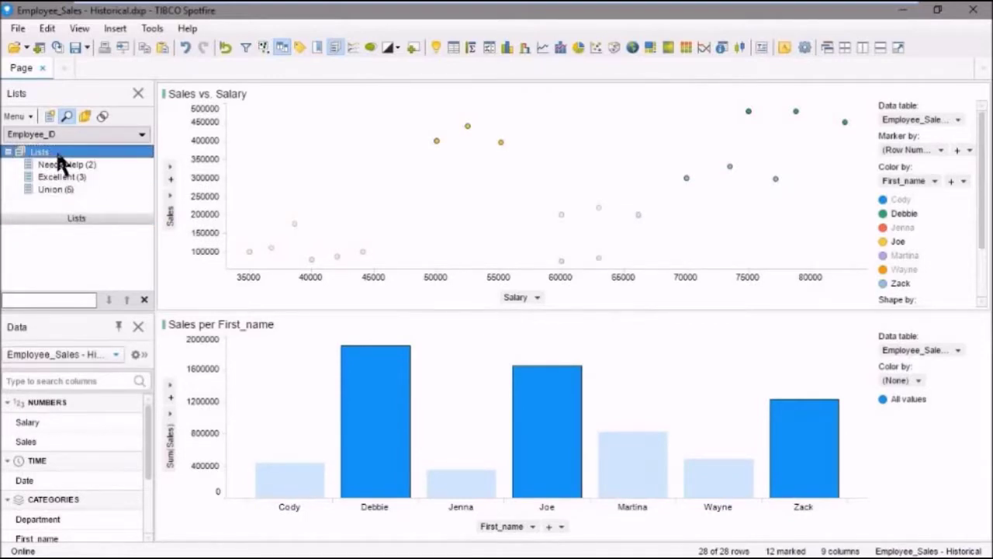
pyautogui.click(62, 177)
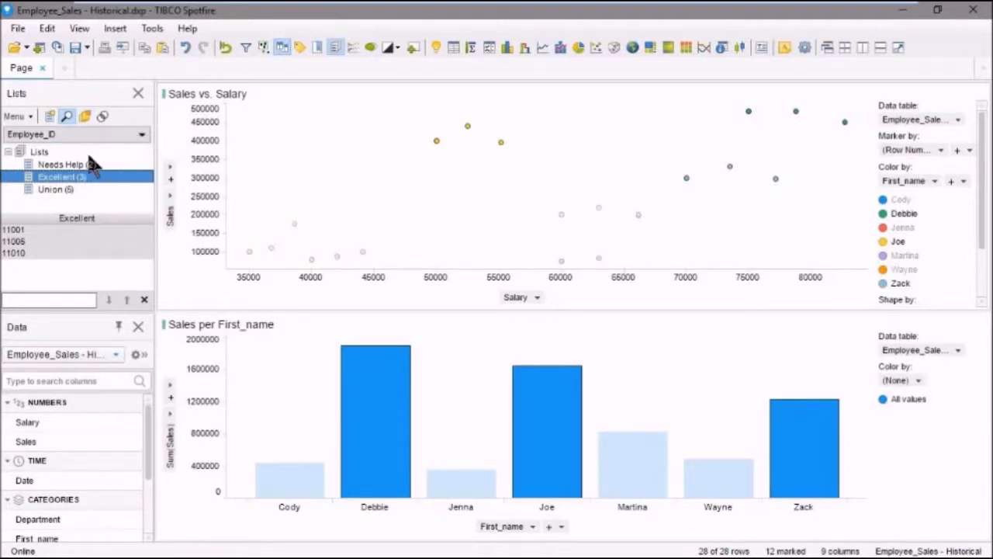
# Create a Lists Tag Collection from the Excellent list and select its Excellent tag (12 rows).
pyautogui.click(302, 47)
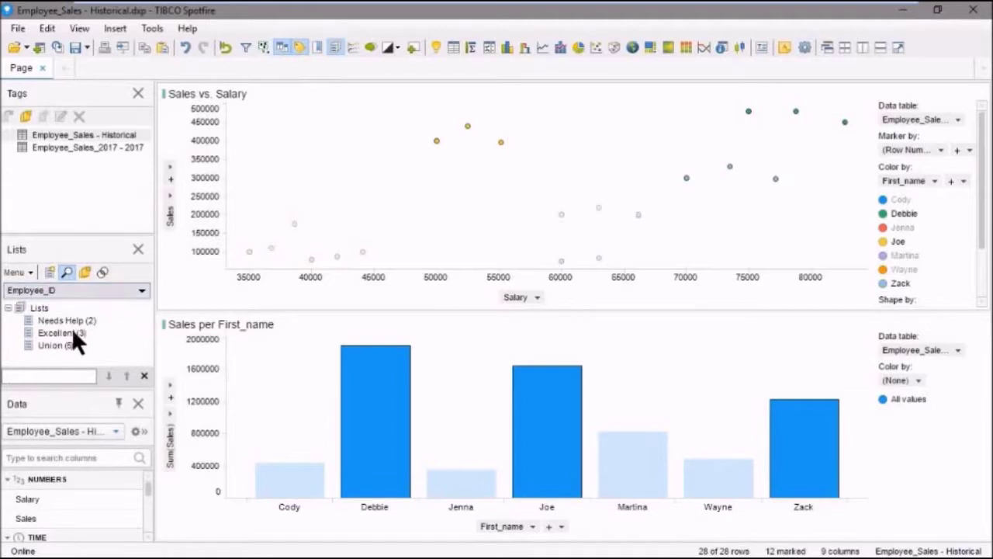
pyautogui.click(63, 332)
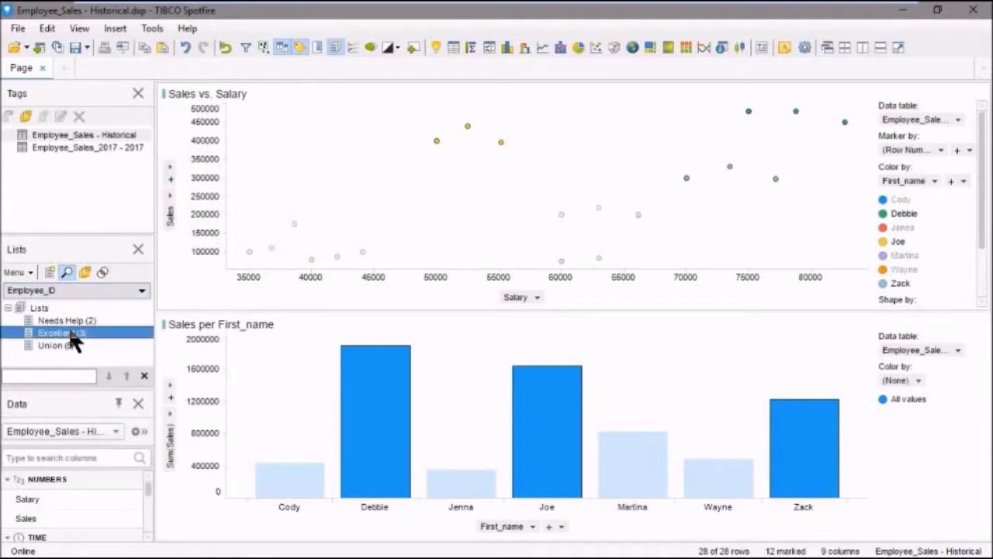
pyautogui.click(86, 272)
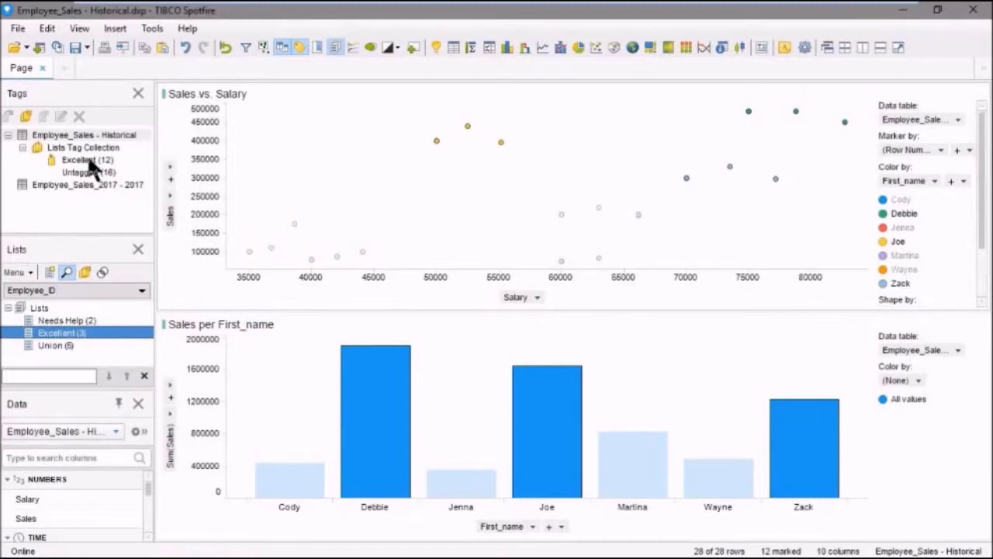
pyautogui.click(87, 160)
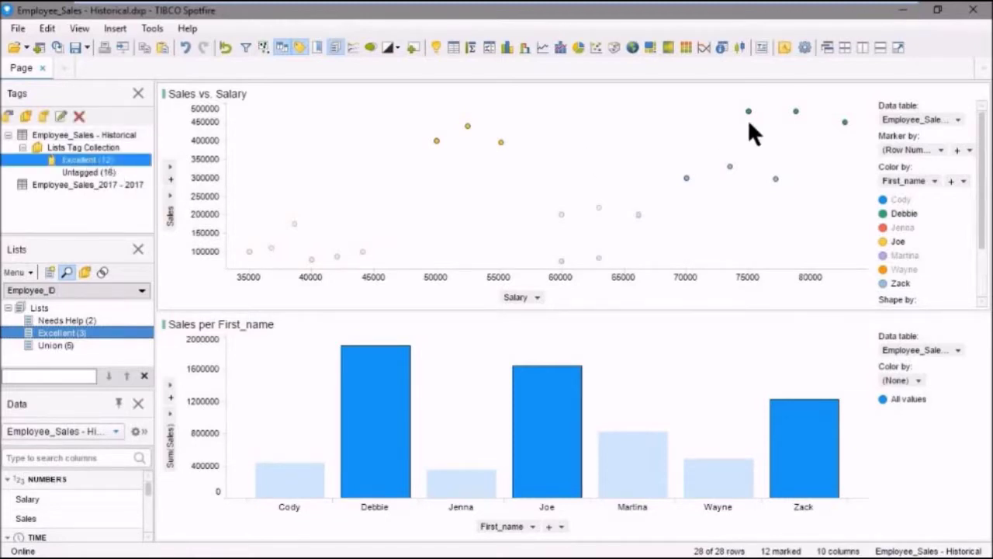
# Add a table of Employee_Sales - Historical and lower the divider to enlarge the scatter plot.
pyautogui.click(453, 47)
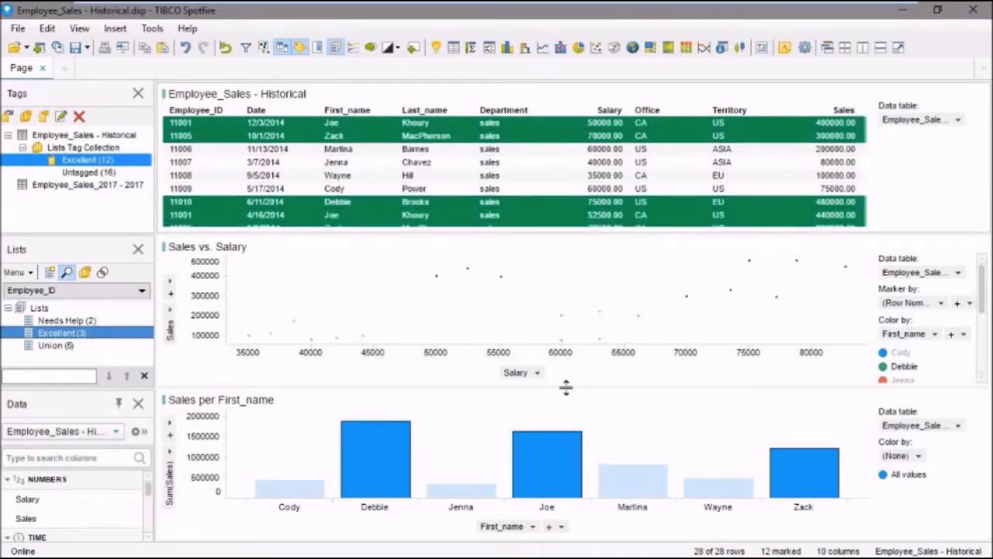
pyautogui.moveTo(564, 388); pyautogui.dragTo(571, 408)
# Enlarge the Sales vs. Salary markers with the Marker size slider in the scatter plot's Properties.
pyautogui.rightClick(529, 334)
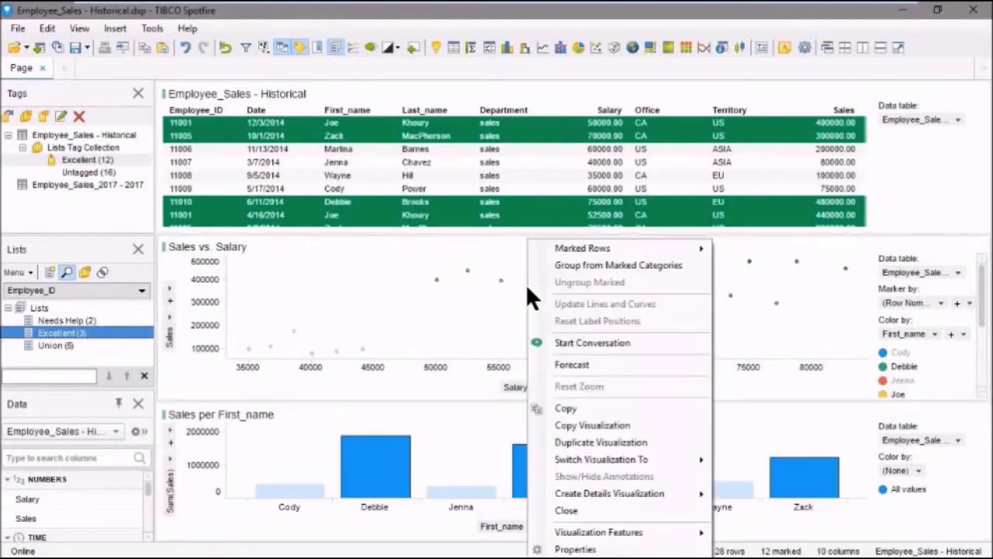
pyautogui.click(578, 548)
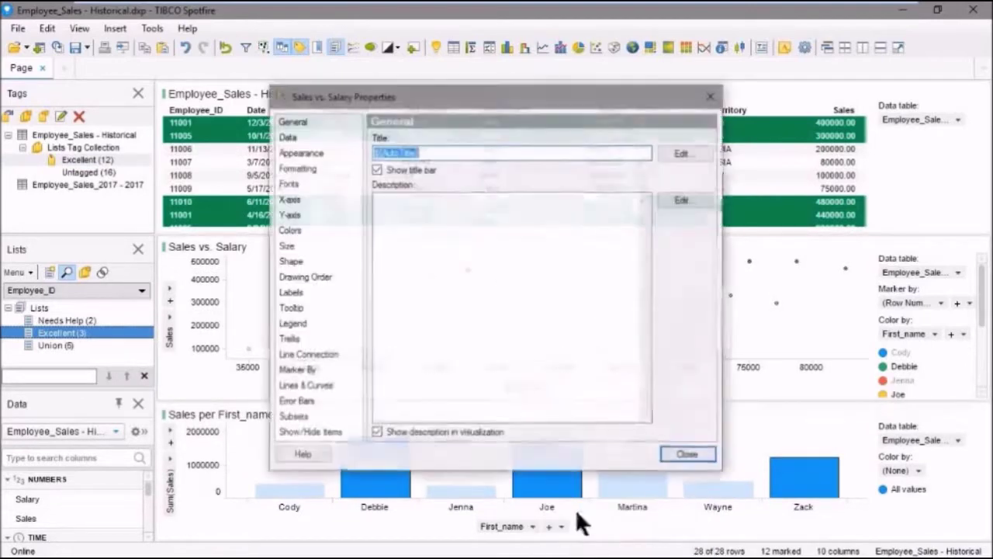
pyautogui.click(287, 246)
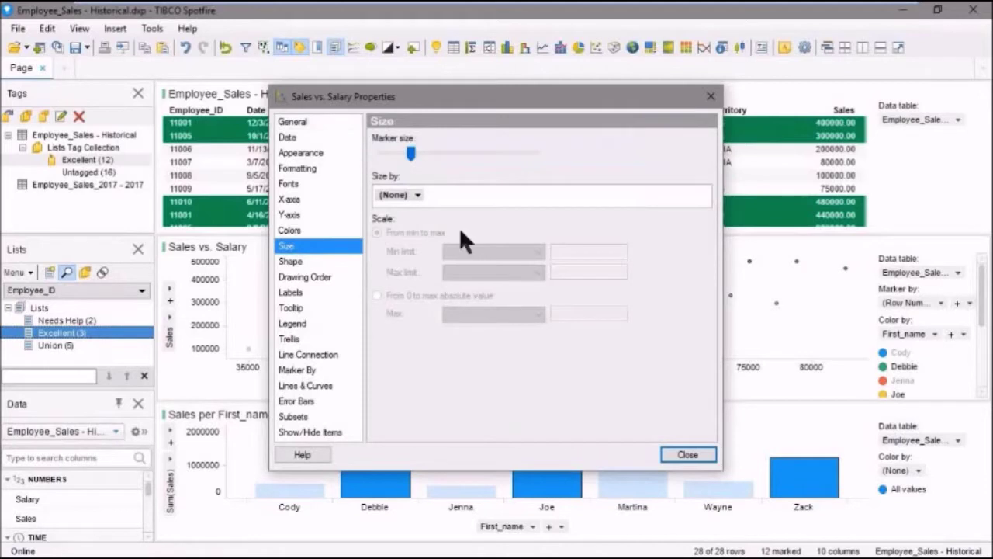
pyautogui.click(414, 149)
pyautogui.moveTo(422, 149); pyautogui.dragTo(437, 152)
pyautogui.click(684, 454)
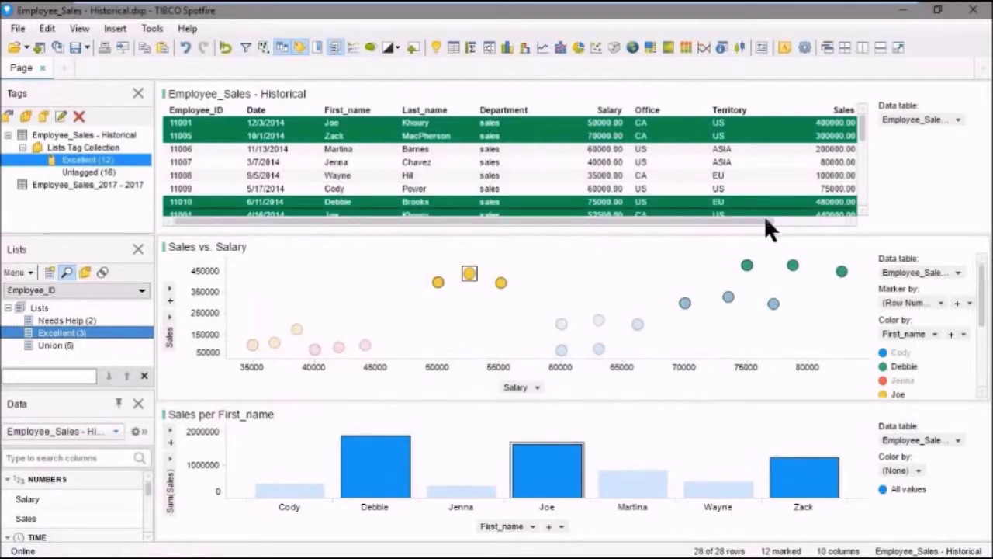
pyautogui.moveTo(763, 218); pyautogui.dragTo(845, 220)
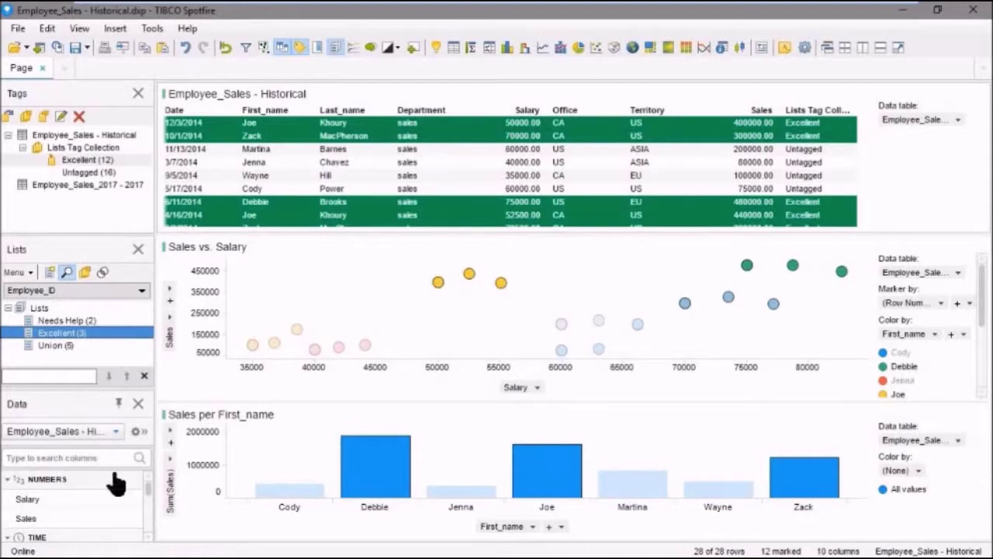
# Scroll the table to the Lists Tag Collection column and open its filter.
pyautogui.scroll(-5, 116, 465)
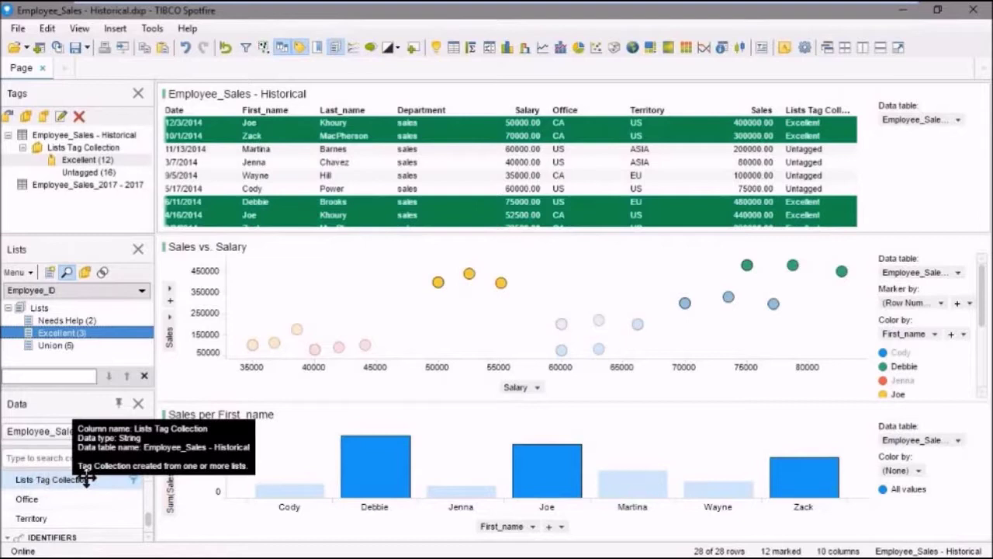
pyautogui.click(134, 481)
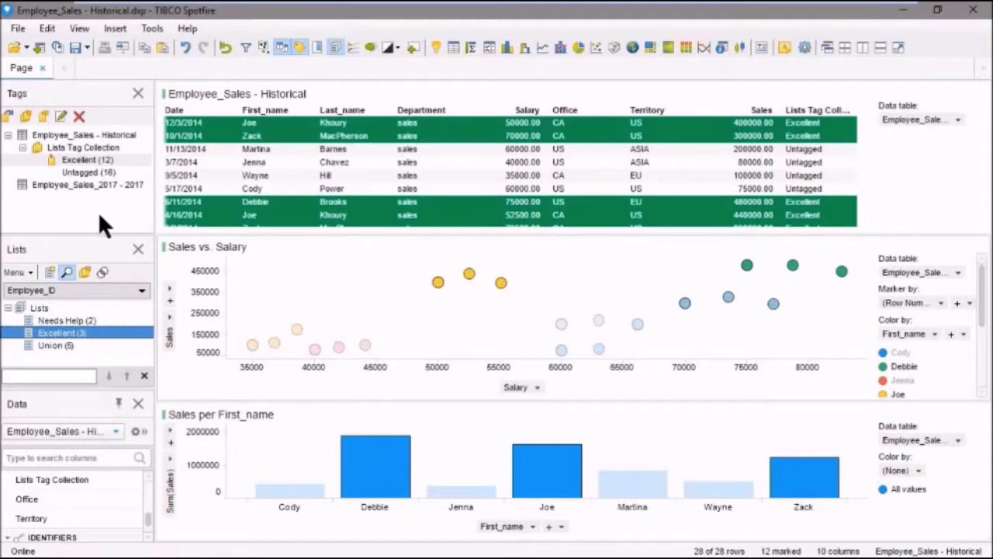
pyautogui.click(18, 28)
# Close the analysis and load Employee_Sales.xlsx and Employee_Sales_2017.xlsx into a new one.
pyautogui.click(45, 78)
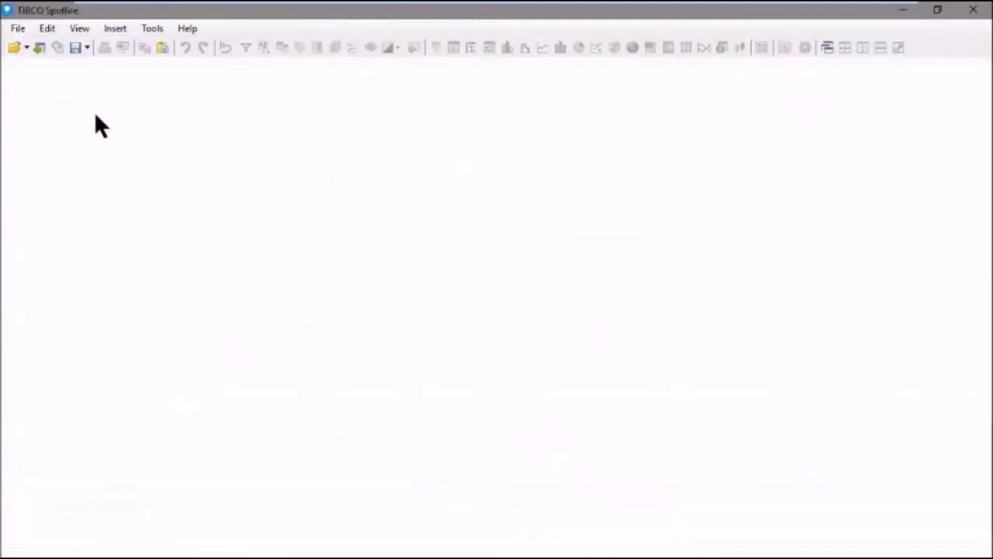
pyautogui.click(40, 47)
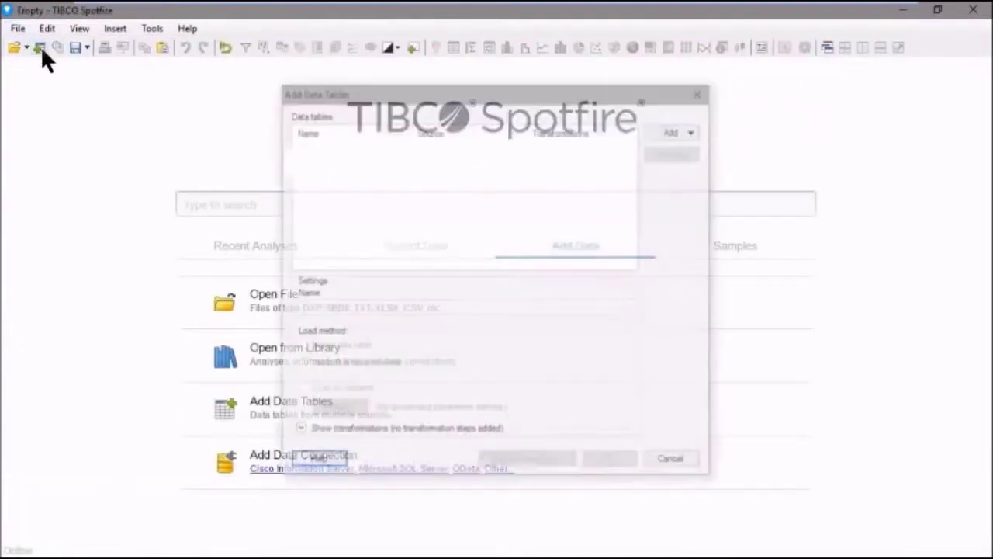
pyautogui.click(689, 130)
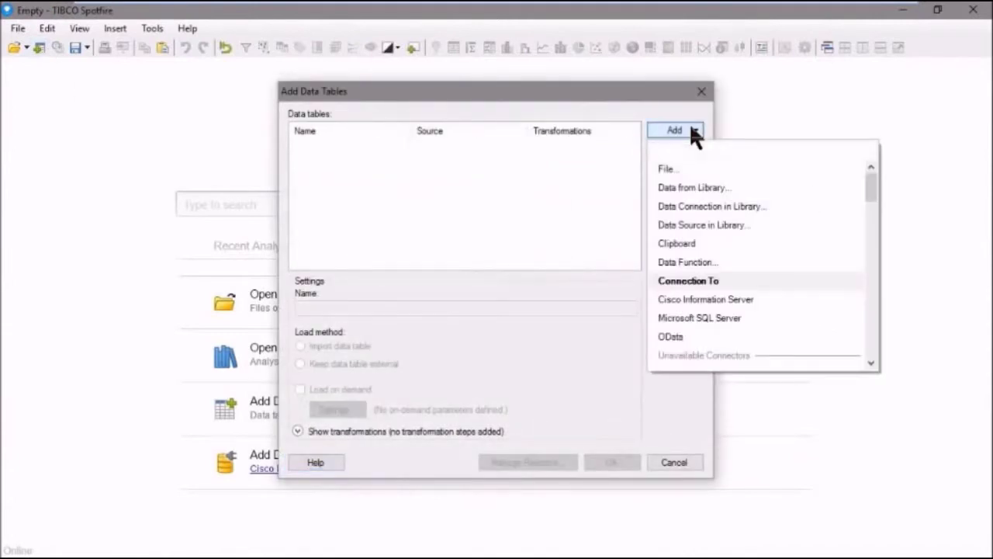
pyautogui.click(672, 171)
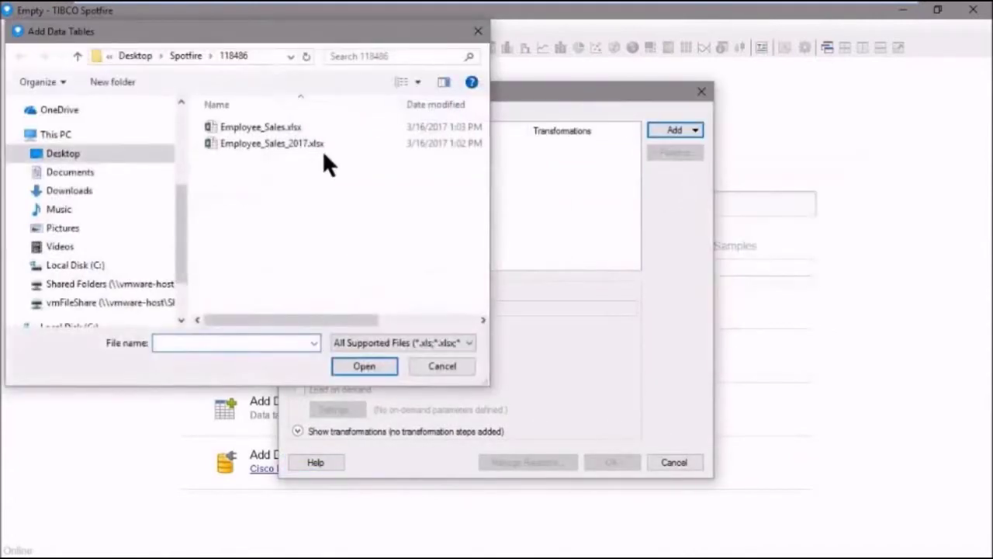
pyautogui.click(247, 126)
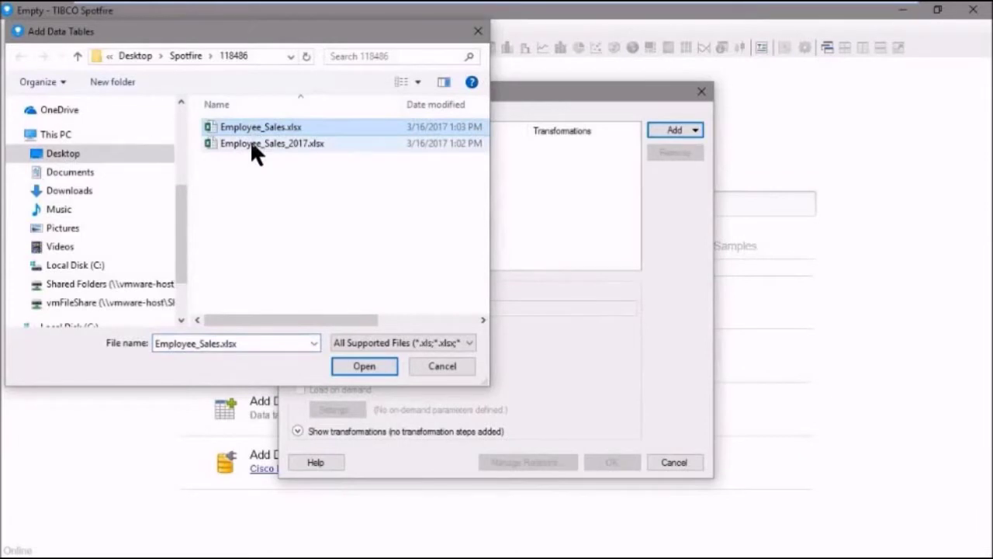
pyautogui.keyDown('ctrl'); pyautogui.click(250, 142); pyautogui.keyUp('ctrl')
pyautogui.click(364, 365)
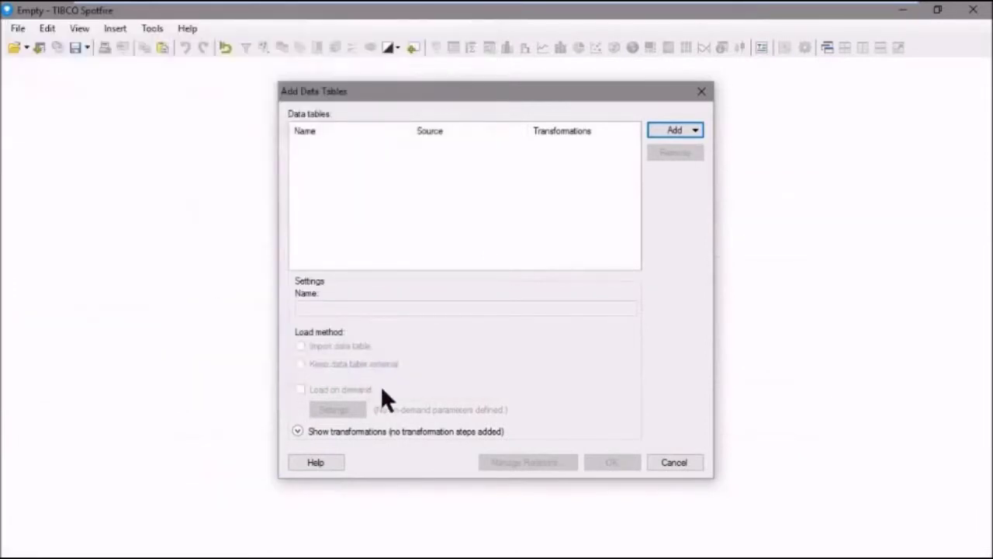
pyautogui.click(629, 334)
pyautogui.click(626, 335)
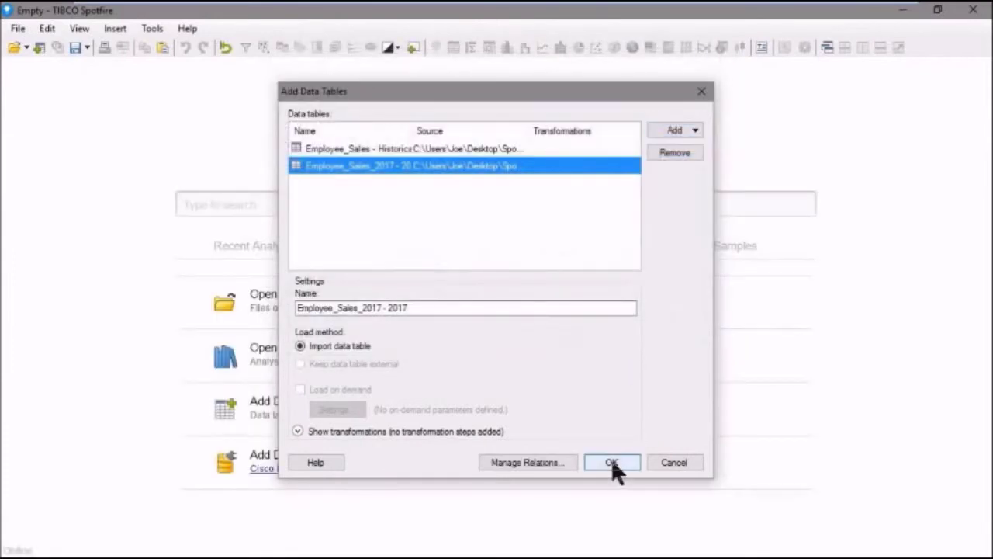
pyautogui.click(610, 461)
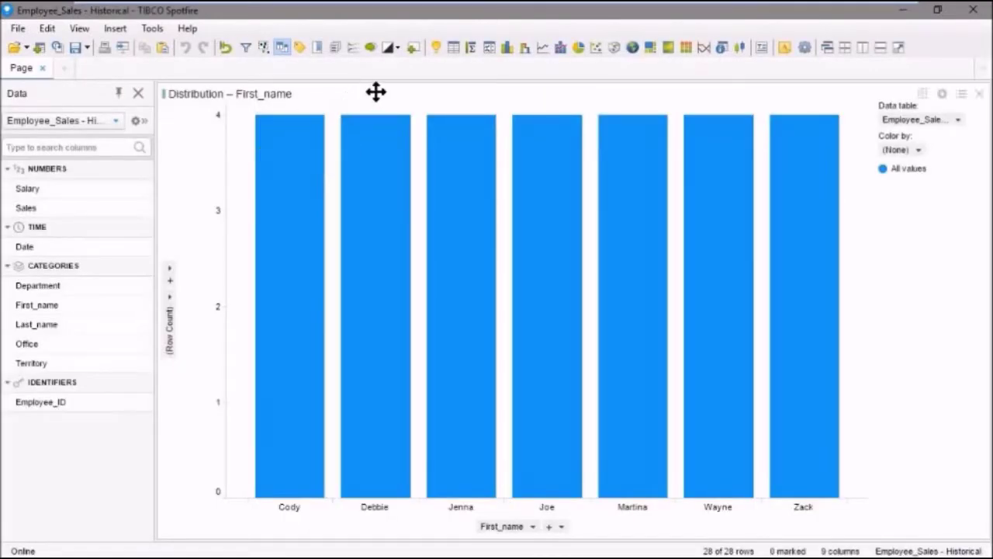
# Add a Sales vs. Salary scatter plot, show the Tags and Lists panels, and select Excellent.
pyautogui.click(596, 47)
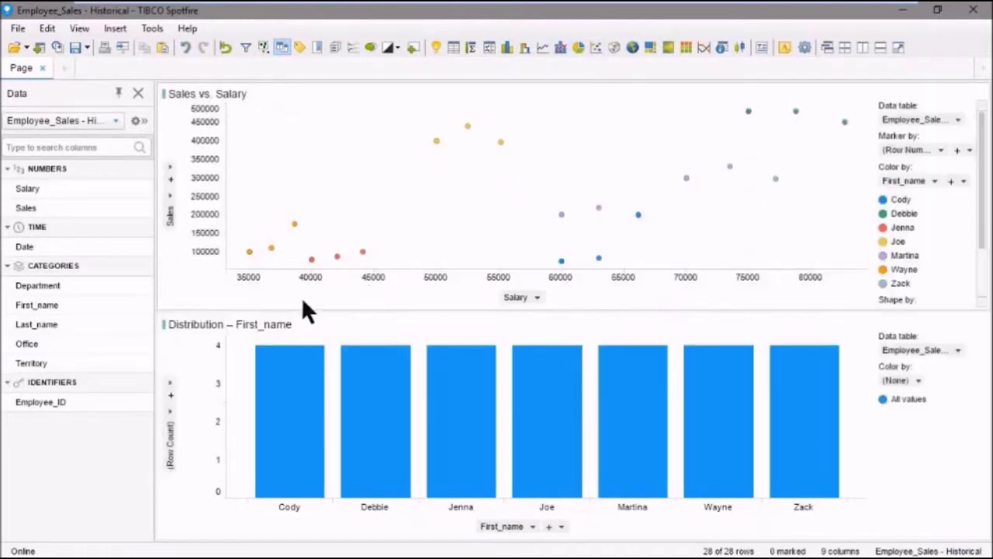
pyautogui.click(299, 48)
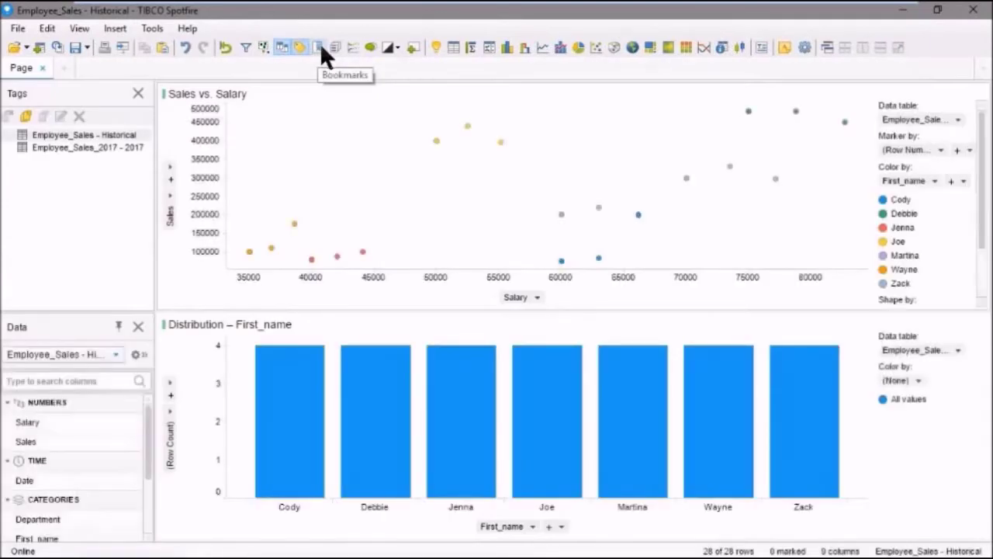
pyautogui.click(334, 47)
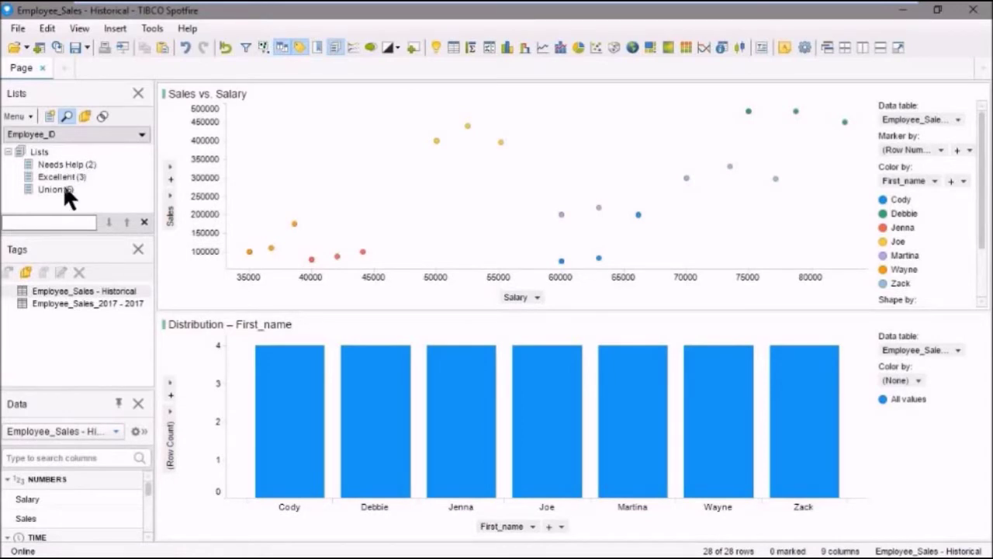
pyautogui.click(65, 177)
# Create a Lists Tag Collection from the Excellent list, yielding Excellent (12) and Untagged (16) tags.
pyautogui.rightClick(64, 177)
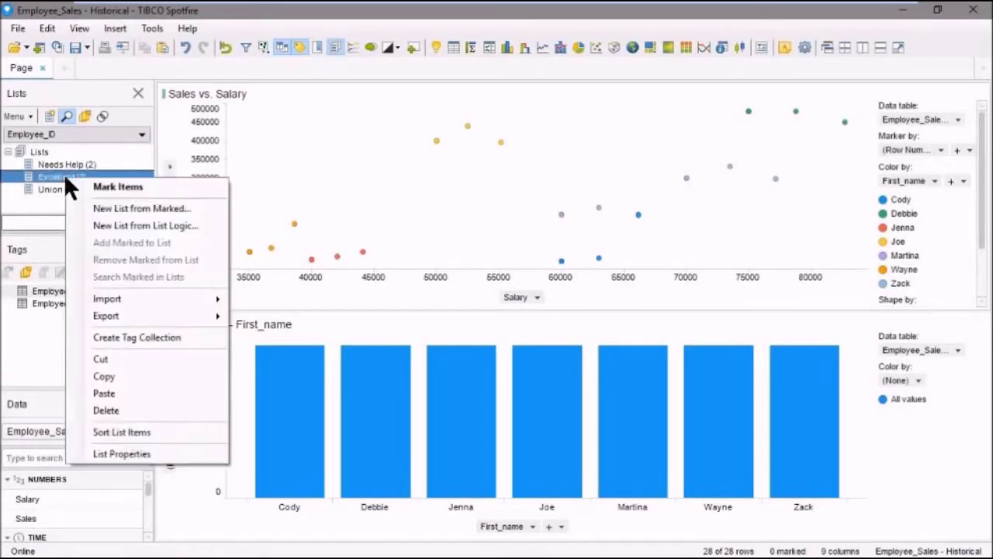
pyautogui.click(141, 337)
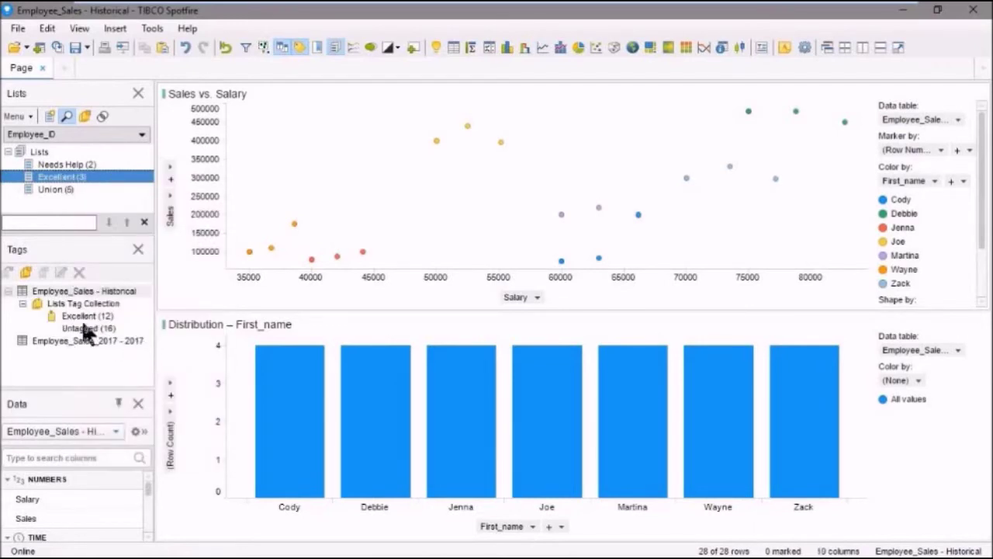